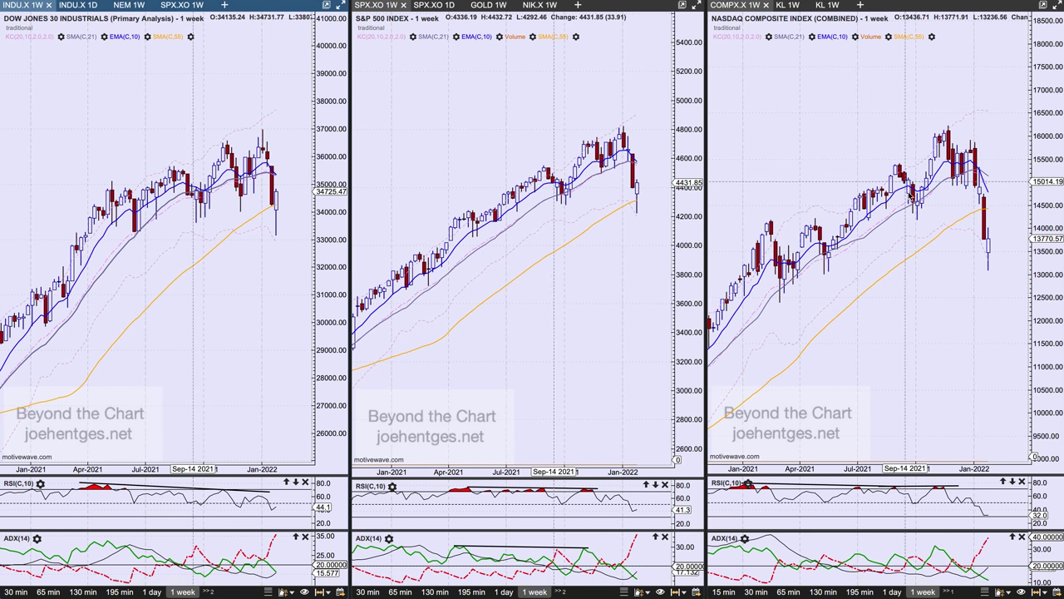
Bring up the Nasdaq Composite weekly and daily Elliott wave charts side by side
{"action": "mouse_move", "coordinate": [910, 197]}
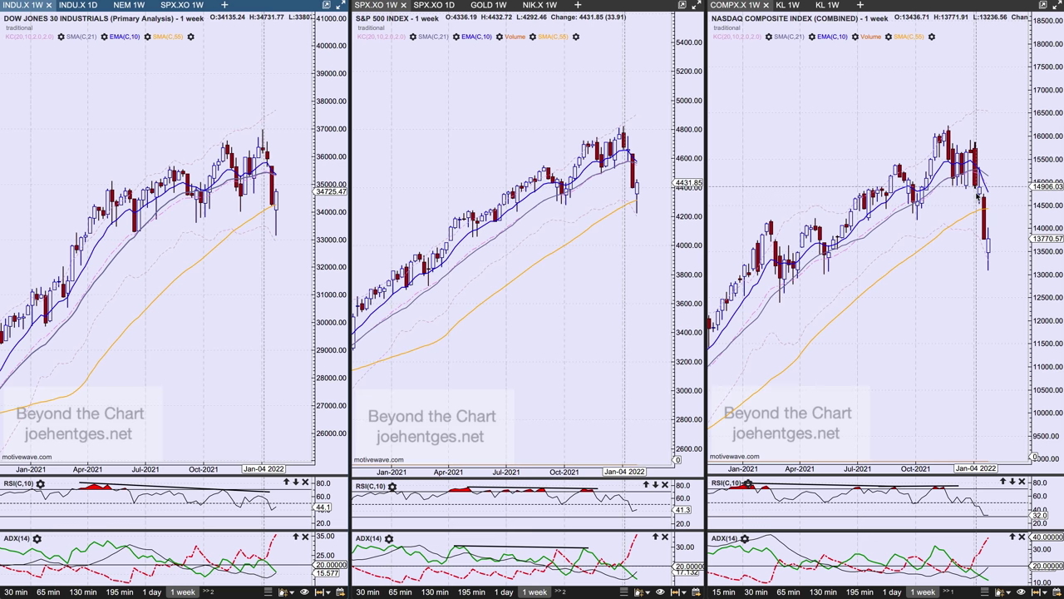
{"action": "mouse_move", "coordinate": [982, 190]}
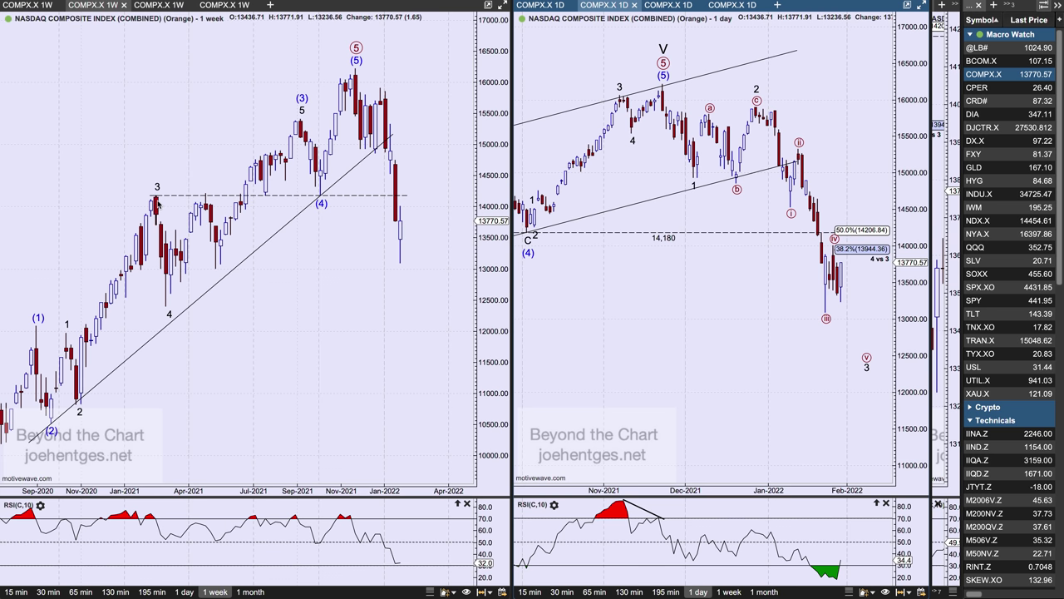
Widen the Nasdaq daily chart over the weekly one and select its Minor impulse count
{"action": "mouse_move", "coordinate": [263, 198]}
{"action": "mouse_move", "coordinate": [402, 232]}
{"action": "left_click_drag", "start_coordinate": [510, 252], "coordinate": [508, 252]}
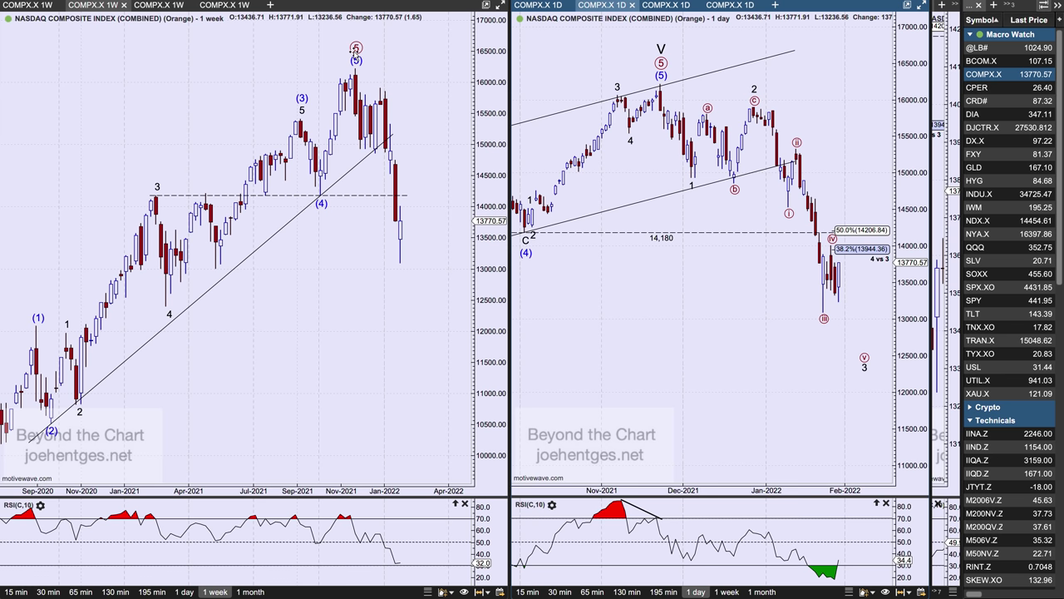
{"action": "mouse_move", "coordinate": [355, 54]}
{"action": "mouse_move", "coordinate": [348, 100]}
{"action": "left_click_drag", "start_coordinate": [507, 183], "coordinate": [150, 270]}
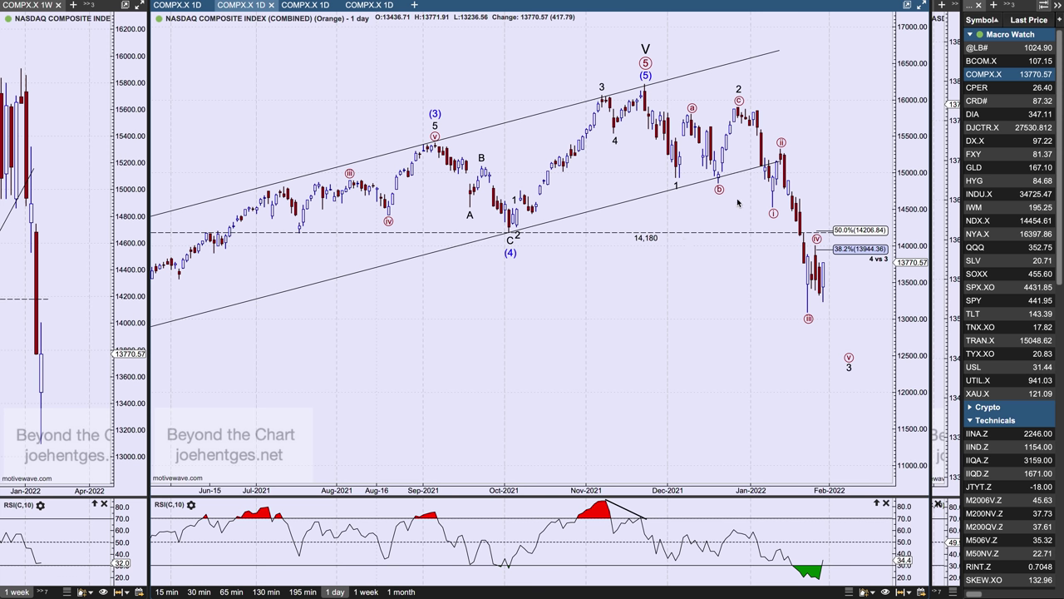
{"action": "left_click", "coordinate": [738, 100]}
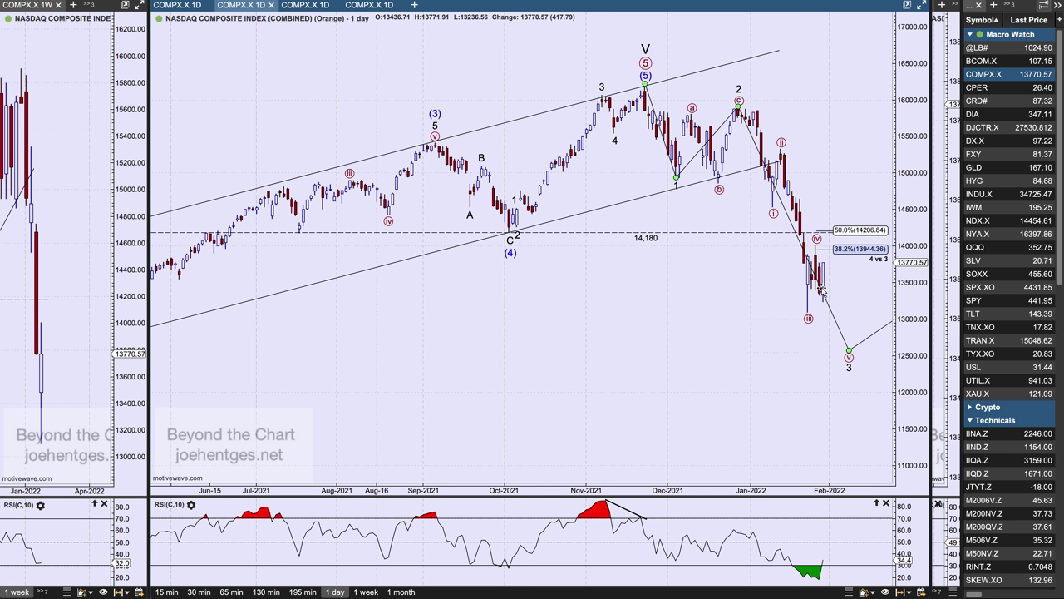
Inspect the i-ii-iii-iv-v sub-wave count, then restore the weekly chart beside the daily
{"action": "left_click", "coordinate": [773, 214]}
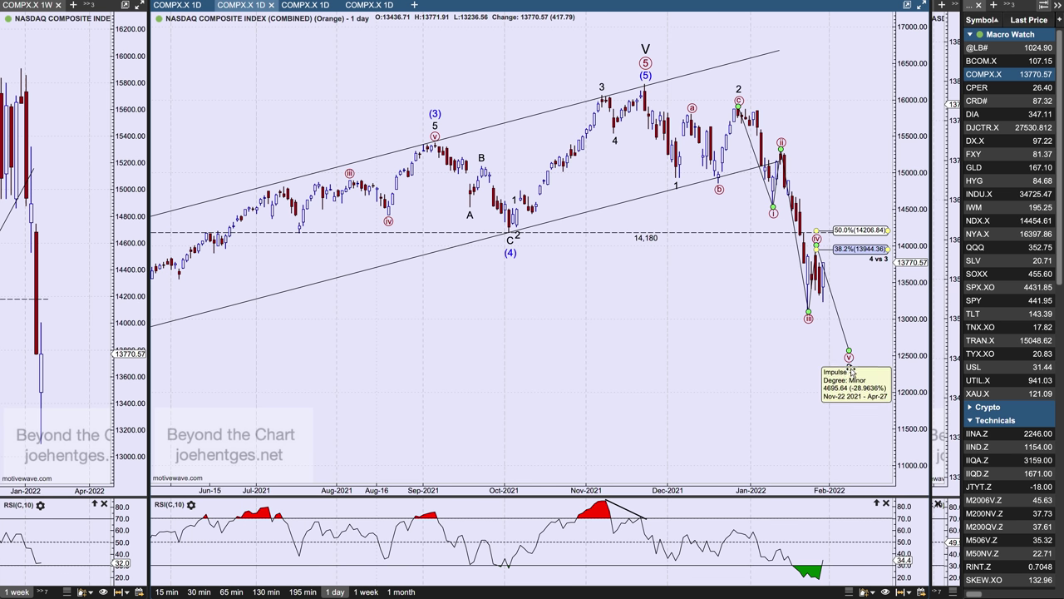
{"action": "left_click", "coordinate": [836, 384]}
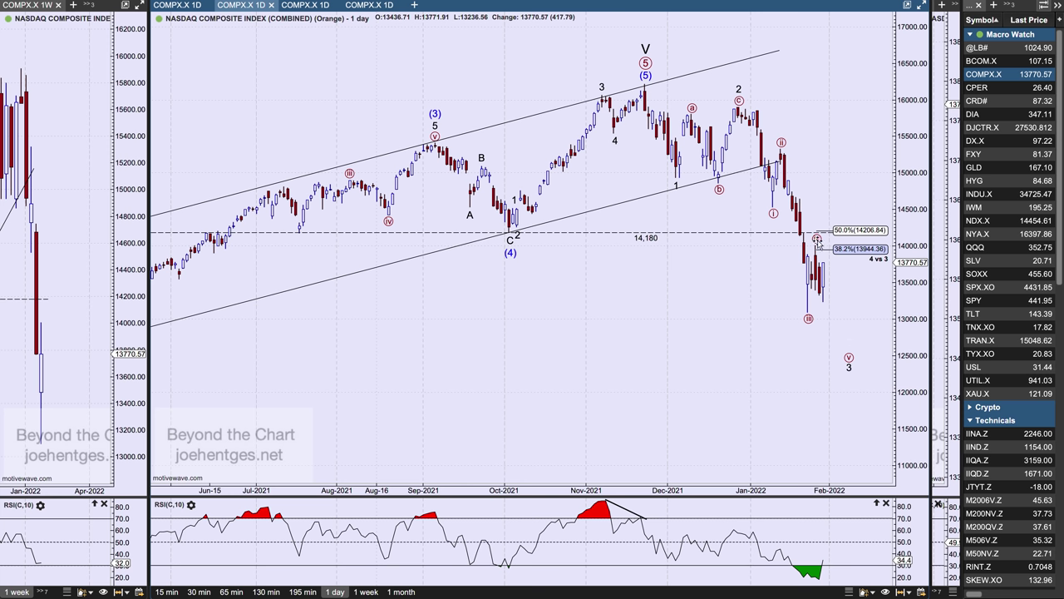
{"action": "mouse_move", "coordinate": [817, 242]}
{"action": "mouse_move", "coordinate": [817, 262]}
{"action": "mouse_move", "coordinate": [846, 252]}
{"action": "mouse_move", "coordinate": [821, 266]}
{"action": "left_click_drag", "start_coordinate": [150, 162], "coordinate": [552, 187]}
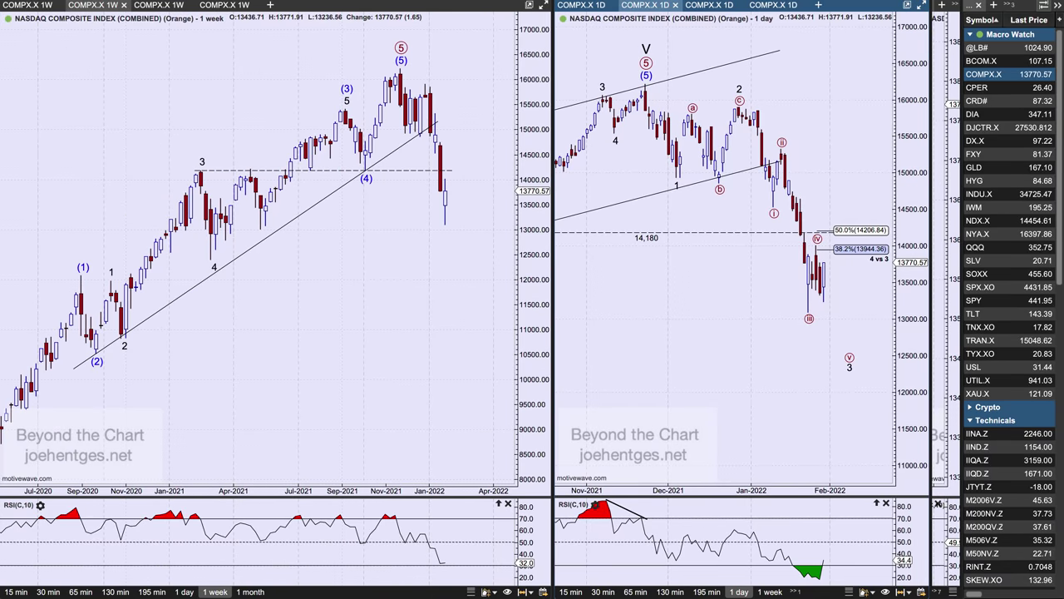
{"action": "key", "text": "super+Tab"}
Load IWM from Macro Watch and show its Elliott Wave weekly and daily charts
{"action": "left_click", "coordinate": [991, 209]}
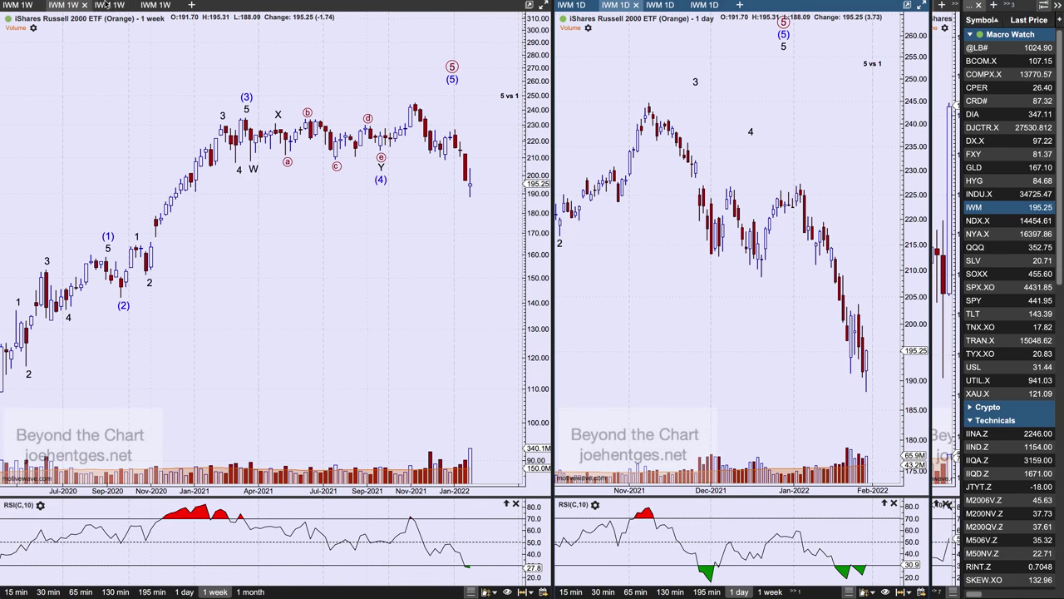
{"action": "left_click", "coordinate": [107, 5]}
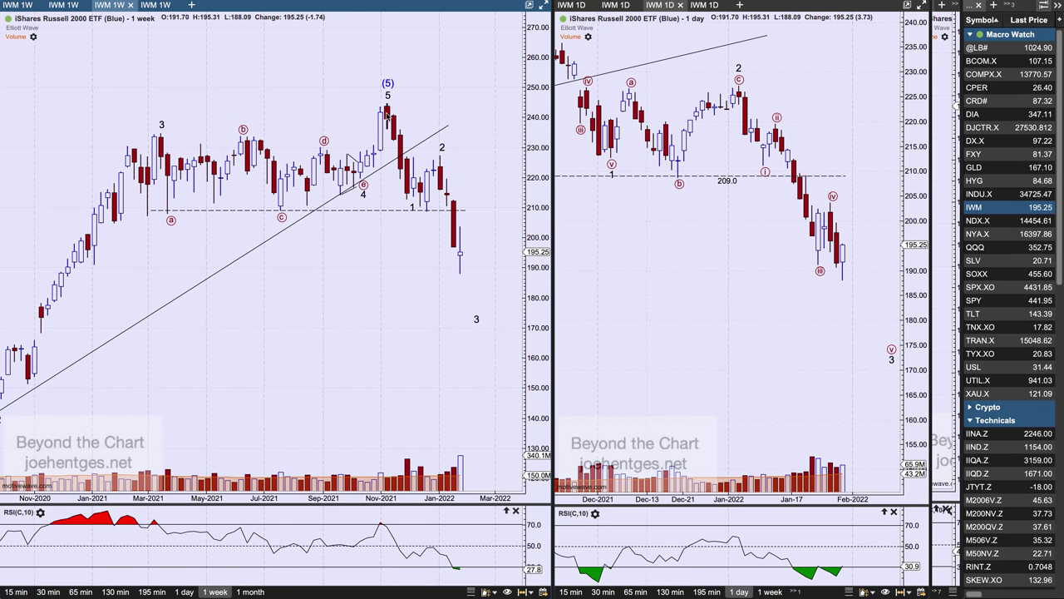
{"action": "mouse_move", "coordinate": [388, 114]}
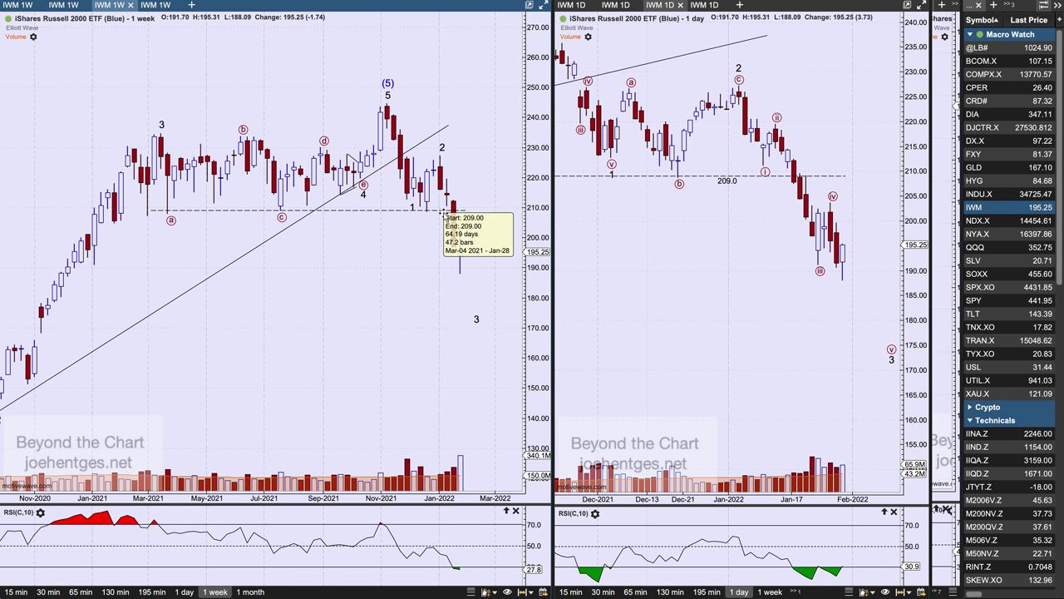
{"action": "mouse_move", "coordinate": [455, 246]}
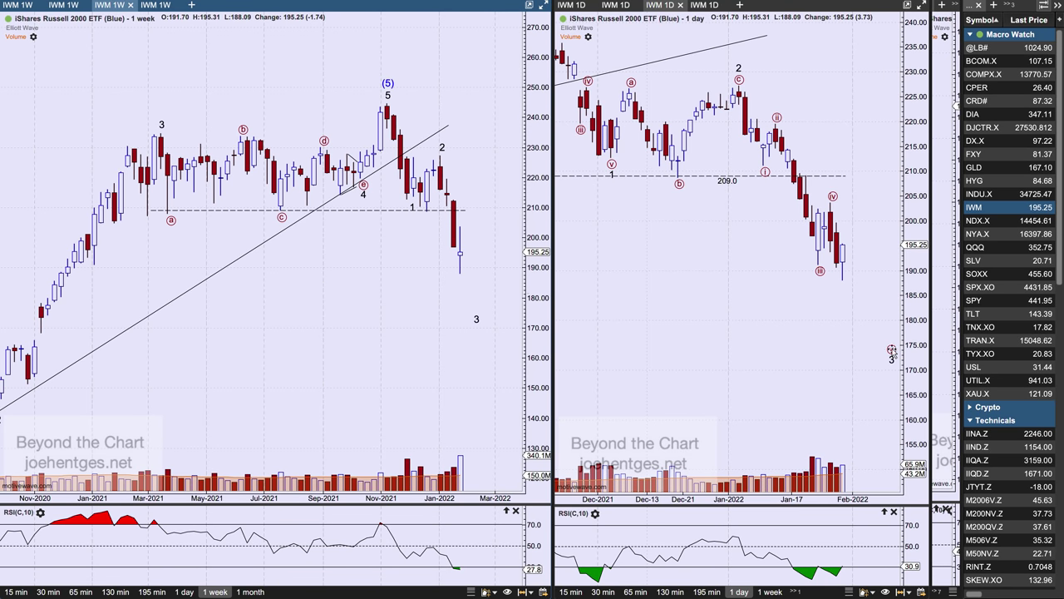
{"action": "left_click", "coordinate": [891, 351]}
{"action": "left_click", "coordinate": [873, 359]}
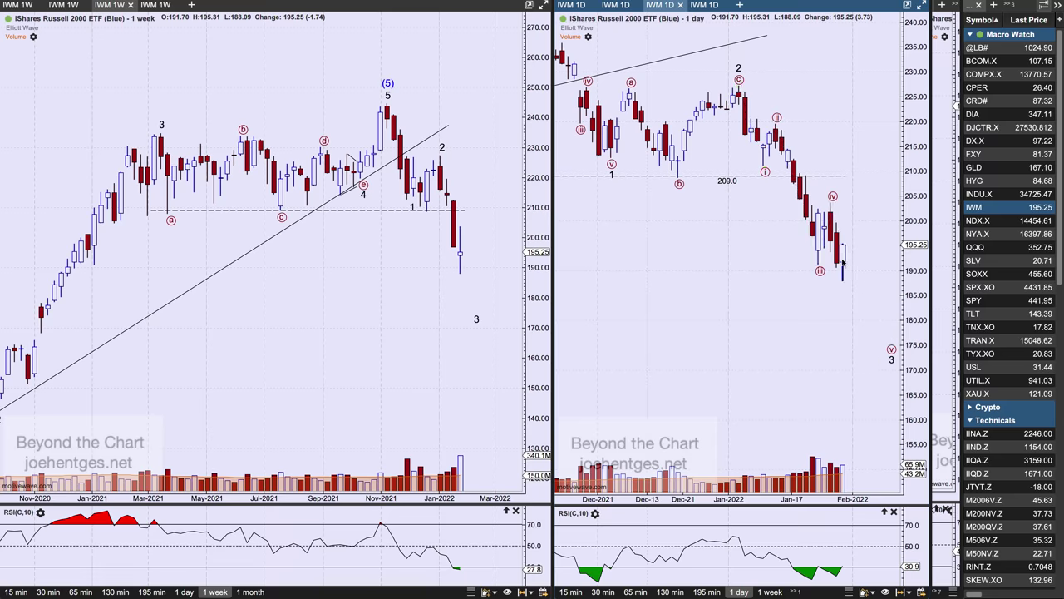
{"action": "mouse_move", "coordinate": [845, 247]}
{"action": "scroll", "coordinate": [833, 351], "scroll_direction": "down", "scroll_amount": 2}
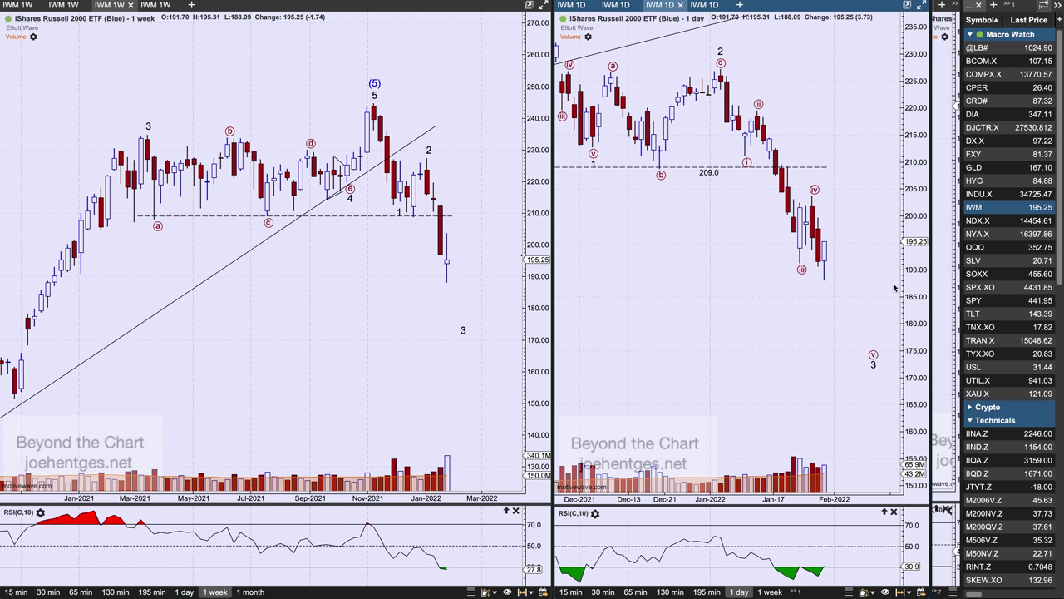
{"action": "scroll", "coordinate": [802, 308], "scroll_direction": "up", "scroll_amount": 1}
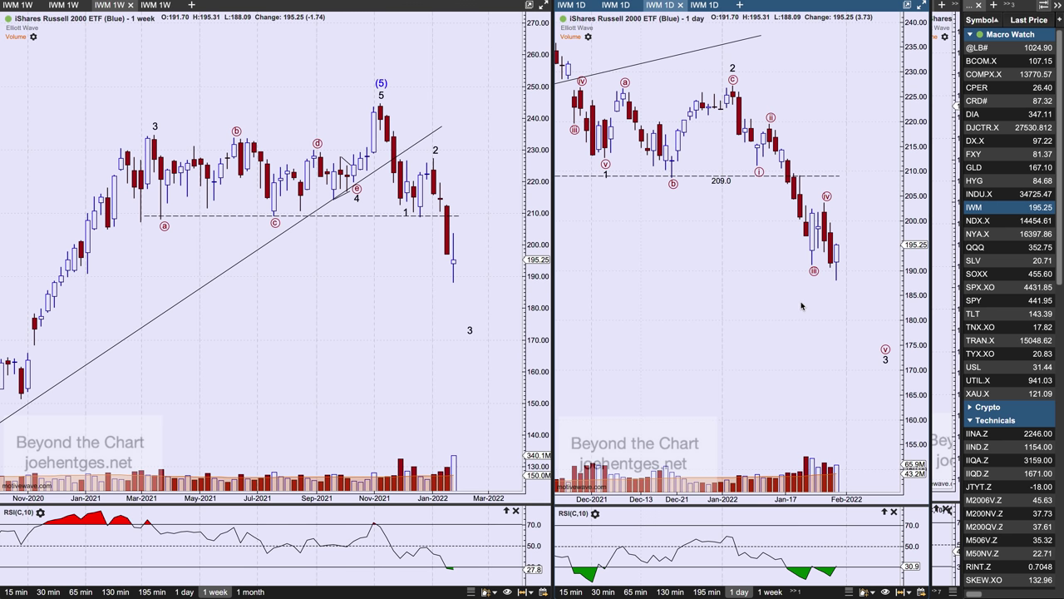
{"action": "scroll", "coordinate": [1008, 488], "scroll_direction": "down", "scroll_amount": 3}
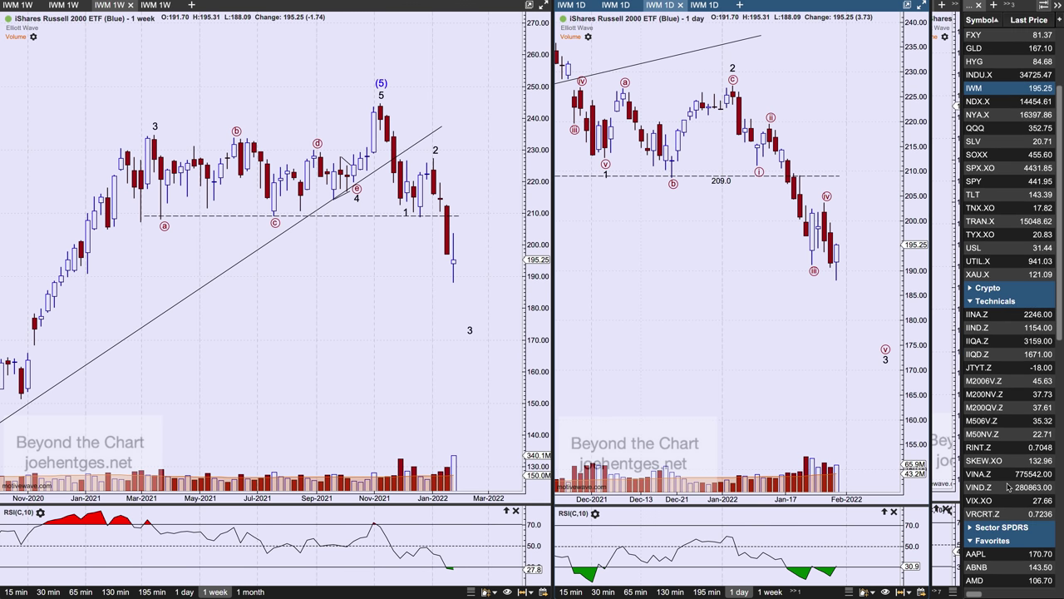
Show RINT.Z Primary Analysis daily chart full width with future space, then load HYG daily
{"action": "left_click", "coordinate": [985, 450]}
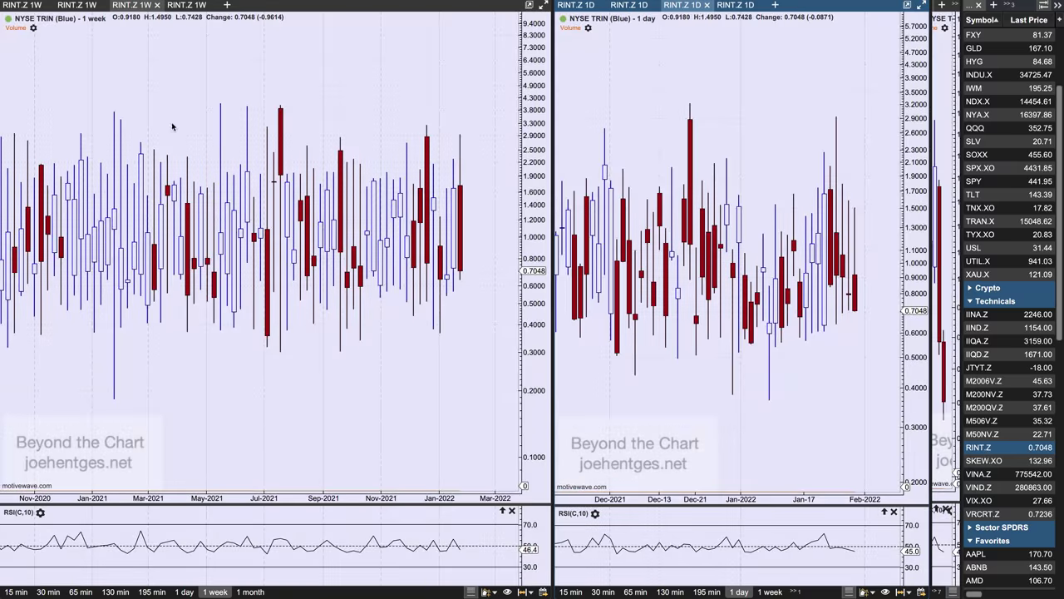
{"action": "left_click", "coordinate": [30, 6]}
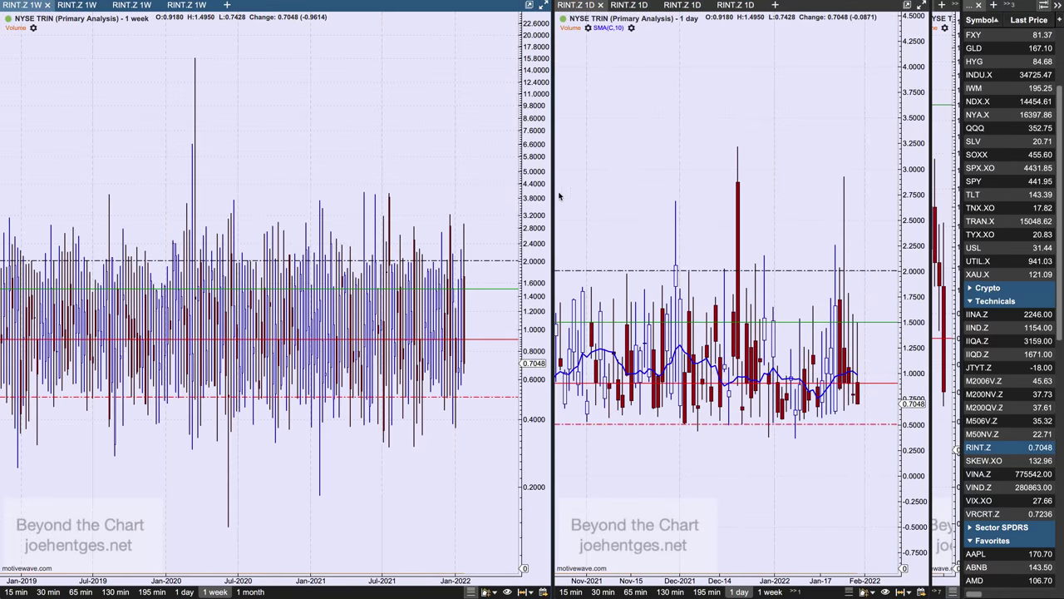
{"action": "left_click_drag", "start_coordinate": [554, 193], "coordinate": [30, 194]}
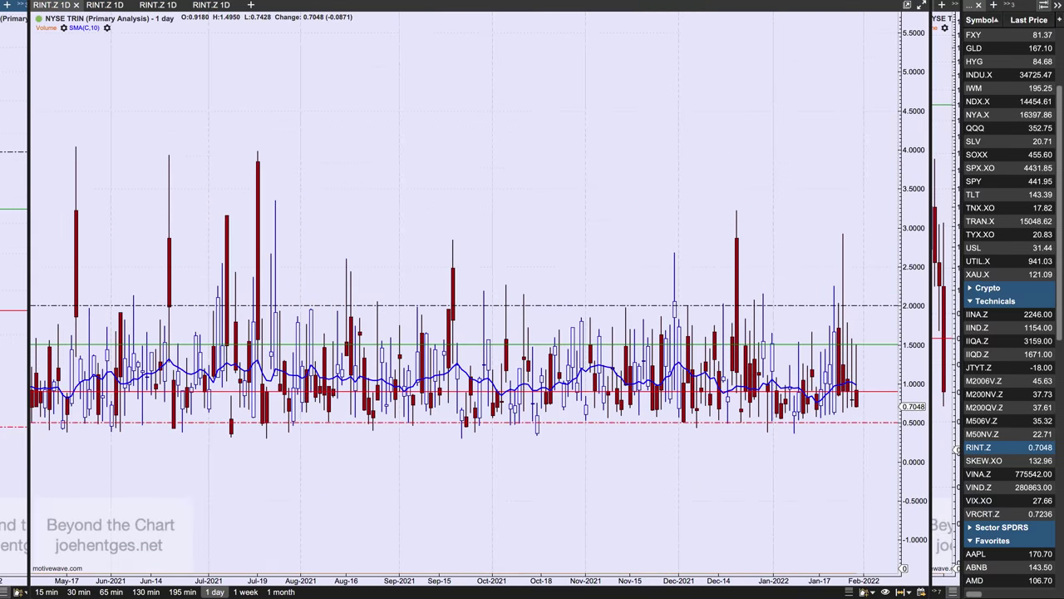
{"action": "scroll", "coordinate": [441, 204], "scroll_direction": "right", "scroll_amount": 4}
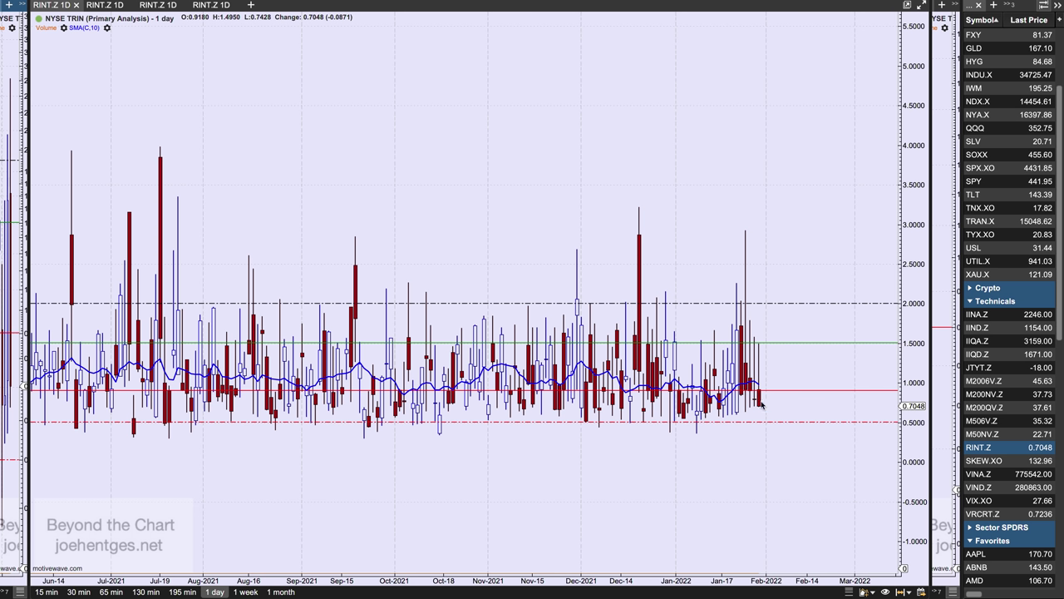
{"action": "mouse_move", "coordinate": [758, 396]}
{"action": "left_click", "coordinate": [982, 63]}
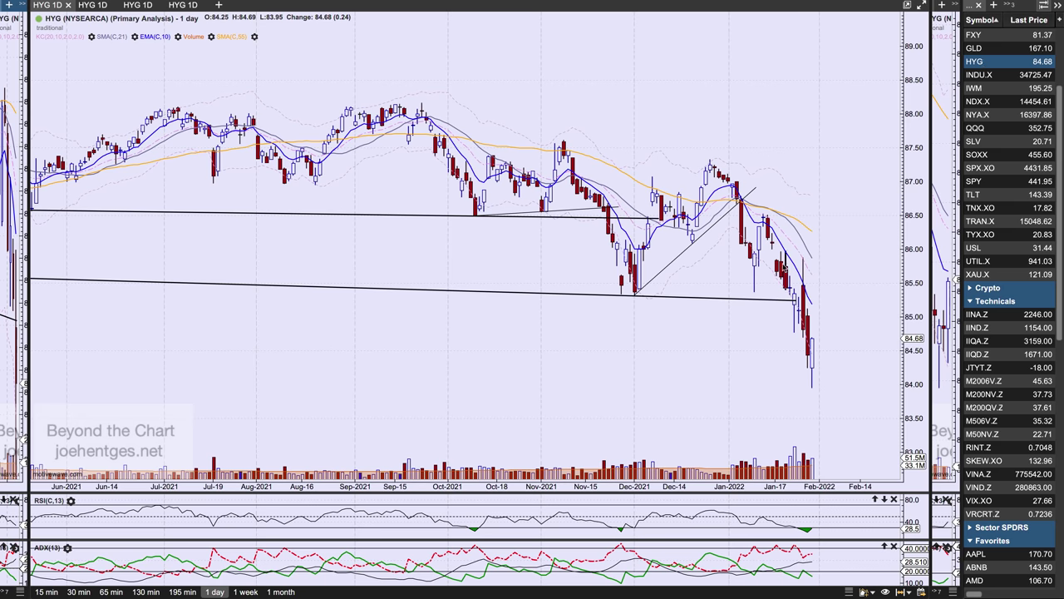
Briefly reveal the weekly HYG pane, then let the daily HYG chart fill the window
{"action": "mouse_move", "coordinate": [814, 375]}
{"action": "left_click_drag", "start_coordinate": [26, 185], "coordinate": [691, 237]}
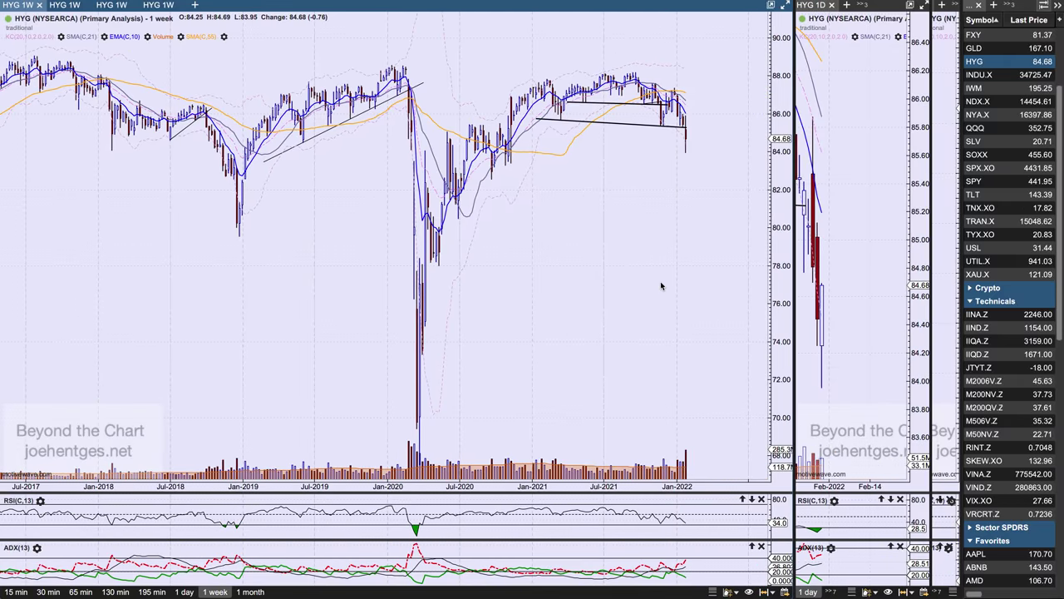
{"action": "scroll", "coordinate": [661, 286], "scroll_direction": "up", "scroll_amount": 3}
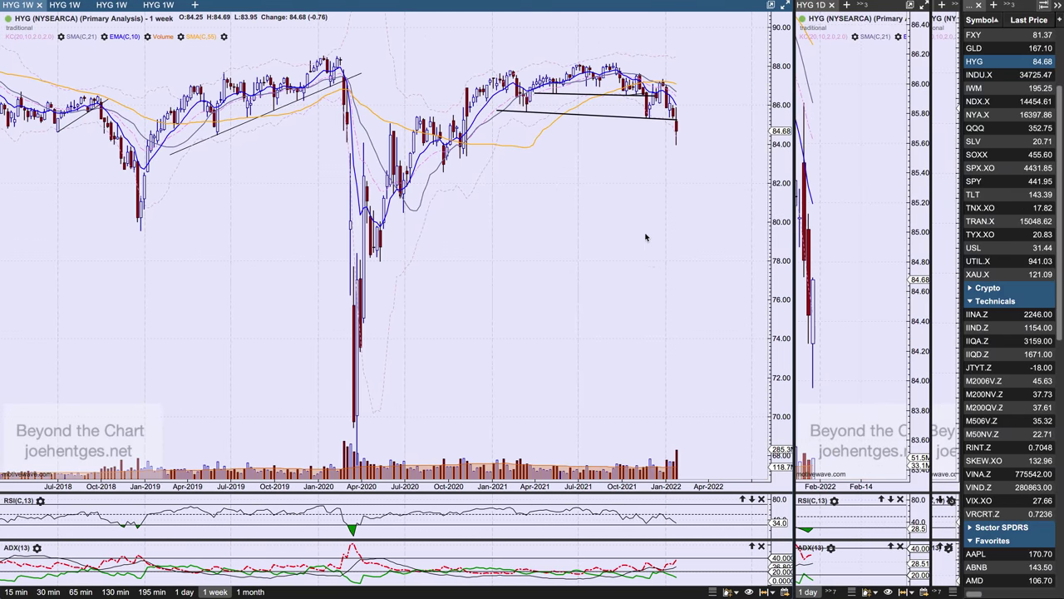
{"action": "left_click_drag", "start_coordinate": [797, 195], "coordinate": [876, 211]}
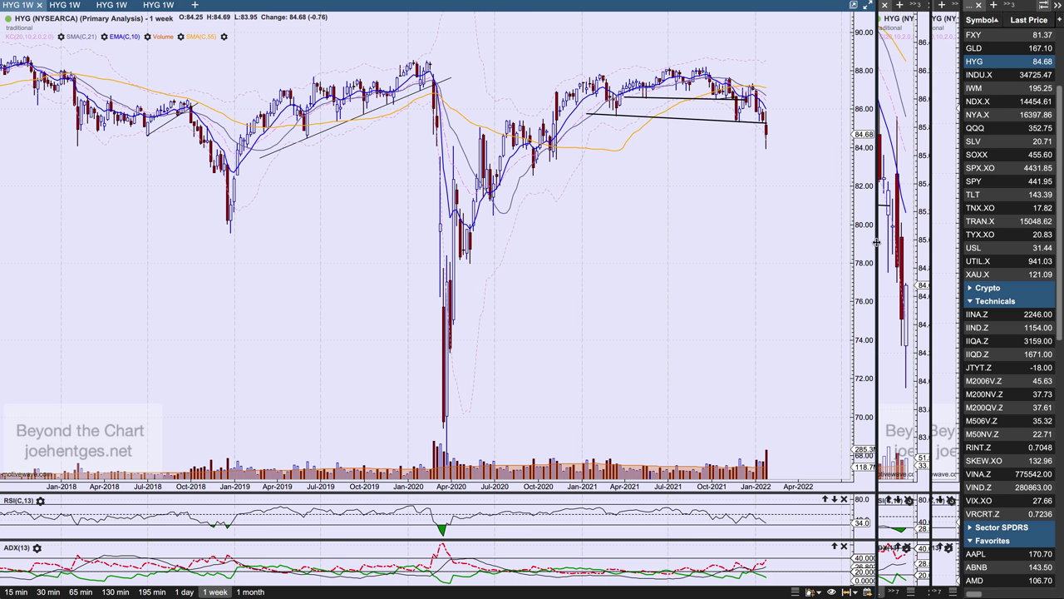
{"action": "left_click_drag", "start_coordinate": [876, 241], "coordinate": [10, 372]}
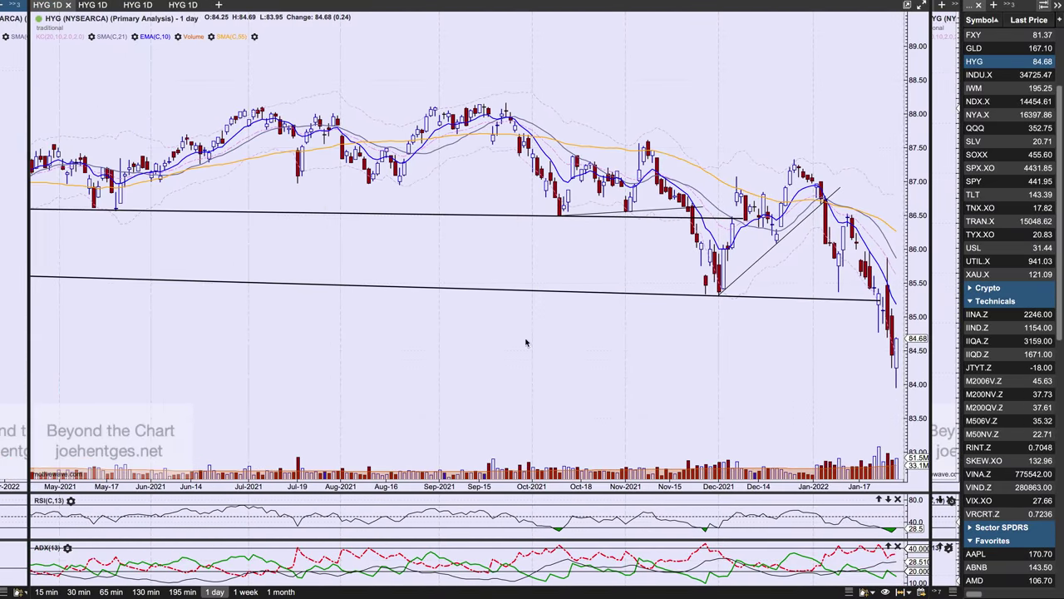
Bring up the Walt Disney (DIS) weekly Elliott wave chart from Favorites
{"action": "scroll", "coordinate": [630, 330], "scroll_direction": "down", "scroll_amount": 2}
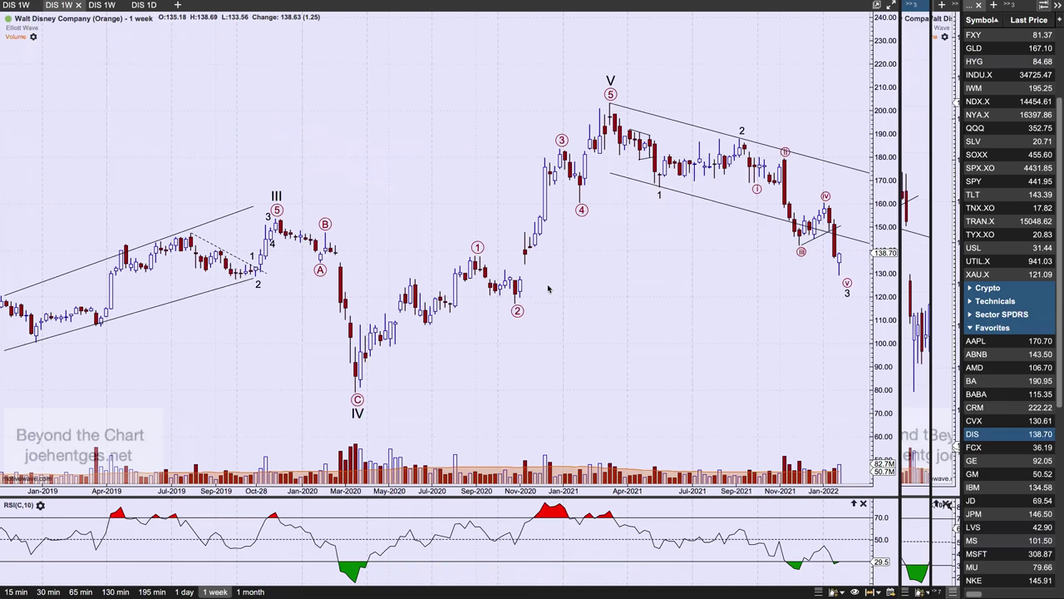
Select the Disney wave count to view its pivots, then deselect the cycle-degree count
{"action": "scroll", "coordinate": [589, 321], "scroll_direction": "right", "scroll_amount": 2}
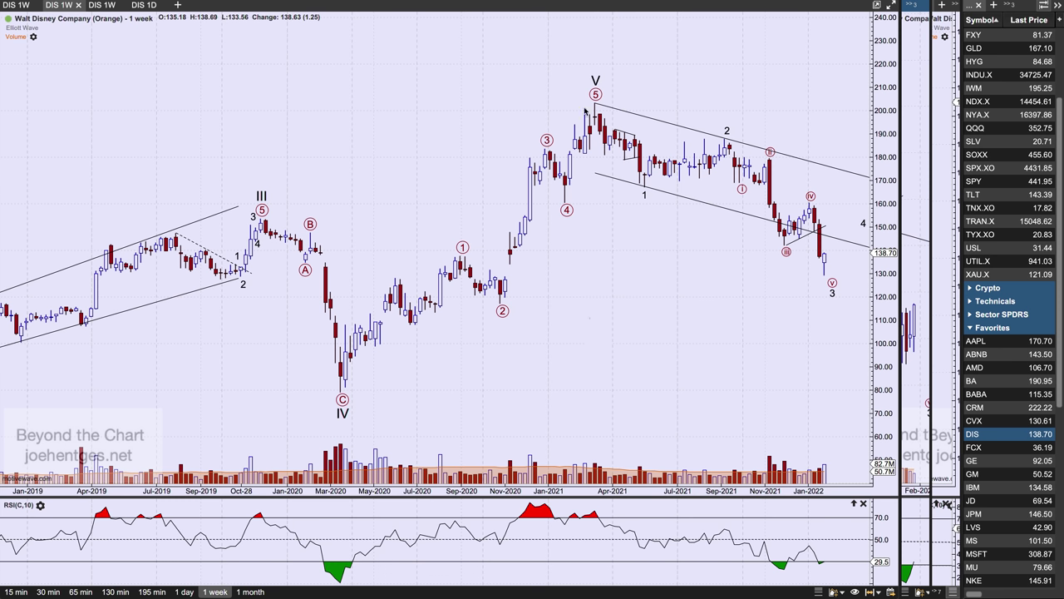
{"action": "left_click", "coordinate": [344, 414]}
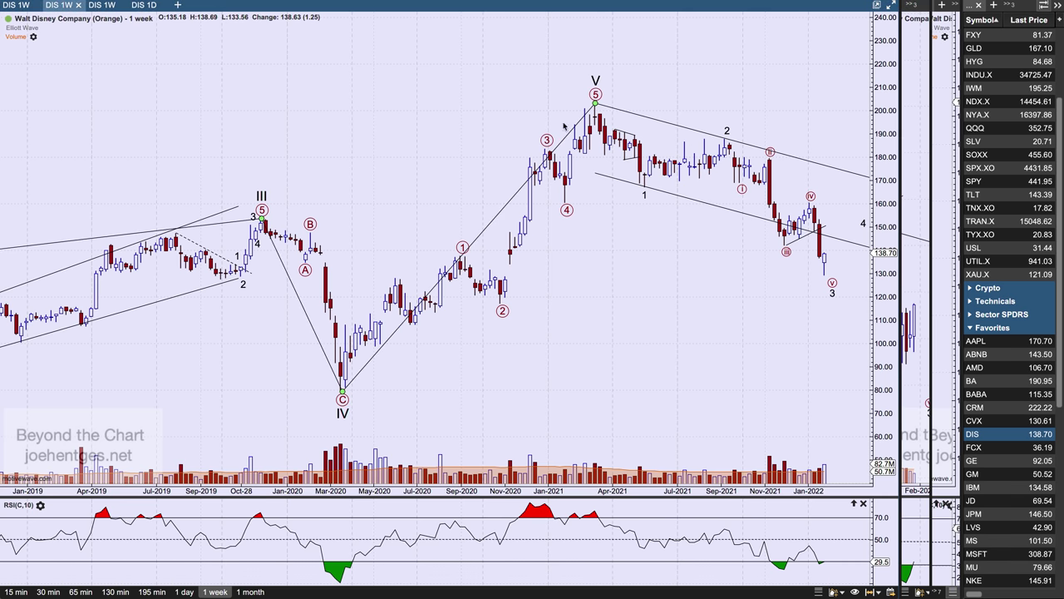
{"action": "scroll", "coordinate": [425, 164], "scroll_direction": "down", "scroll_amount": 1}
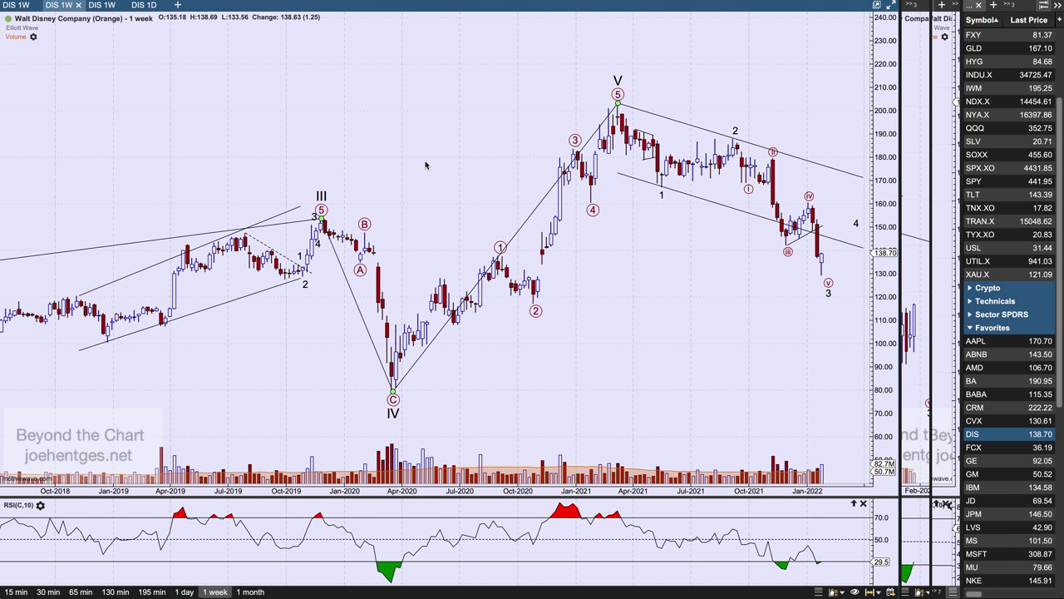
{"action": "scroll", "coordinate": [425, 165], "scroll_direction": "down", "scroll_amount": 3}
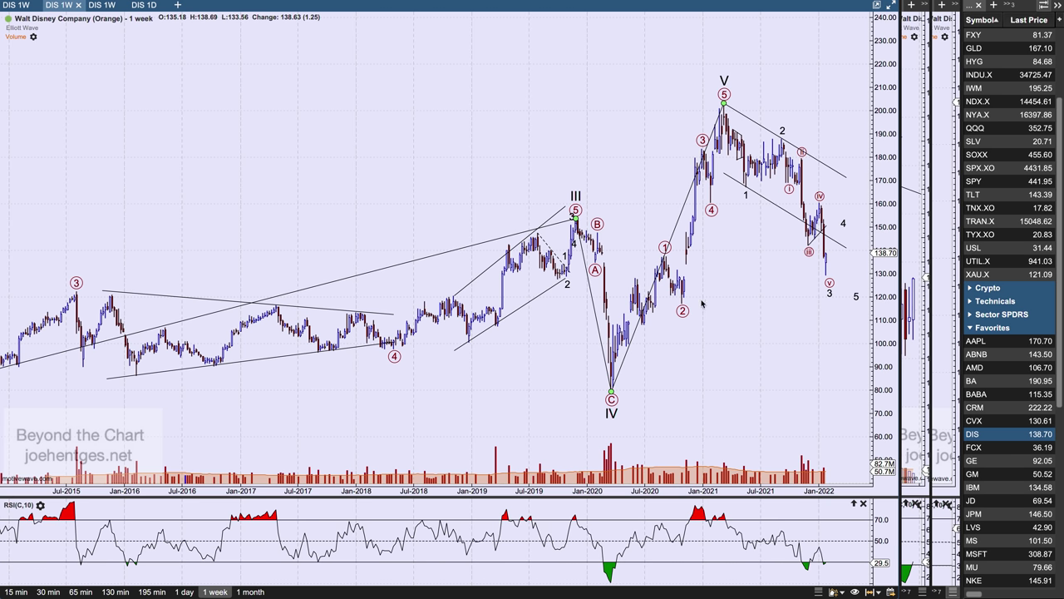
{"action": "mouse_move", "coordinate": [614, 433]}
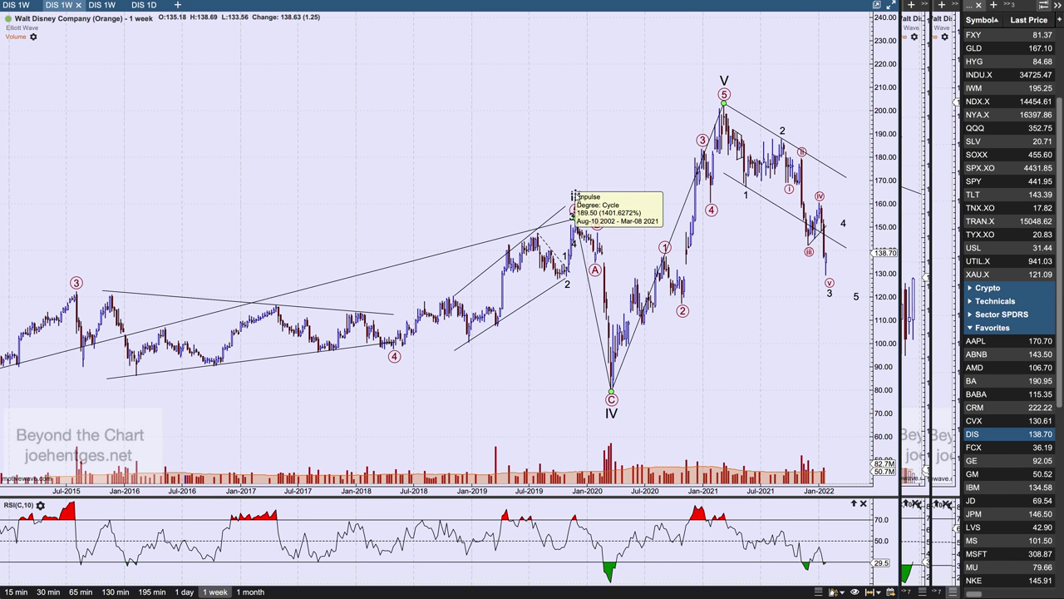
{"action": "left_click", "coordinate": [396, 271]}
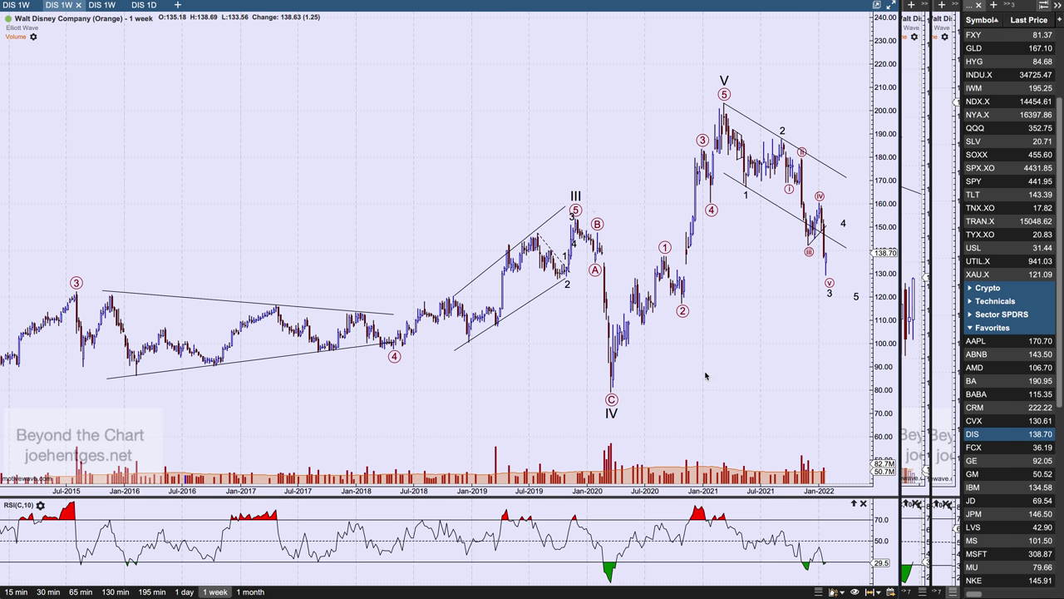
Inspect the projected wave 4 and wave 3 counts, then expand the DIS daily chart
{"action": "scroll", "coordinate": [705, 376], "scroll_direction": "up", "scroll_amount": 3}
{"action": "scroll", "coordinate": [705, 376], "scroll_direction": "right", "scroll_amount": 3}
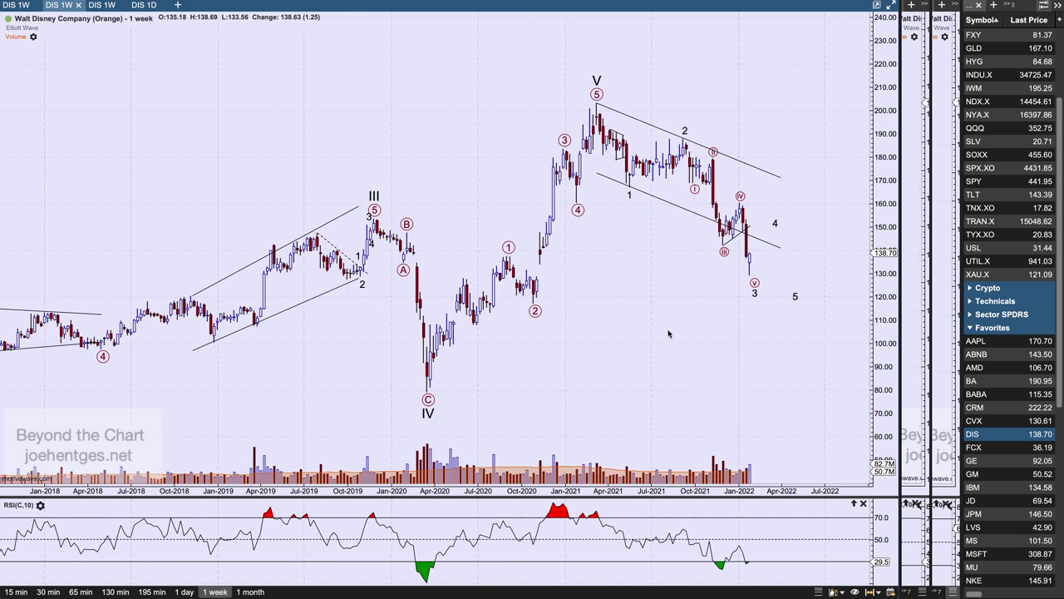
{"action": "mouse_move", "coordinate": [597, 117]}
{"action": "scroll", "coordinate": [710, 80], "scroll_direction": "right", "scroll_amount": 2}
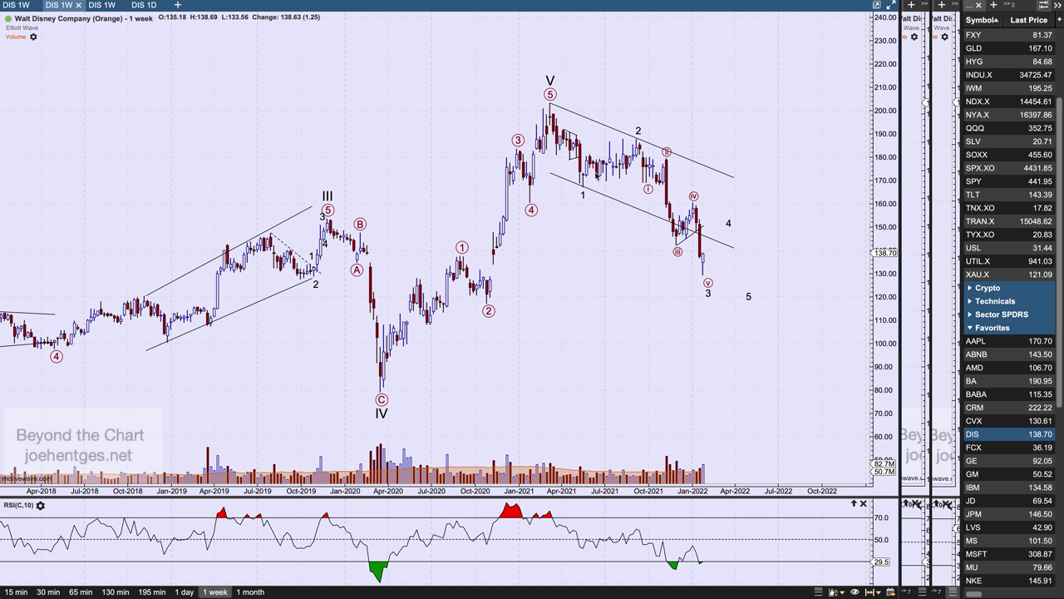
{"action": "left_click", "coordinate": [729, 221]}
{"action": "left_click", "coordinate": [707, 295]}
{"action": "left_click", "coordinate": [696, 309]}
{"action": "left_click_drag", "start_coordinate": [897, 258], "coordinate": [42, 370]}
{"action": "scroll", "coordinate": [459, 359], "scroll_direction": "right", "scroll_amount": 5}
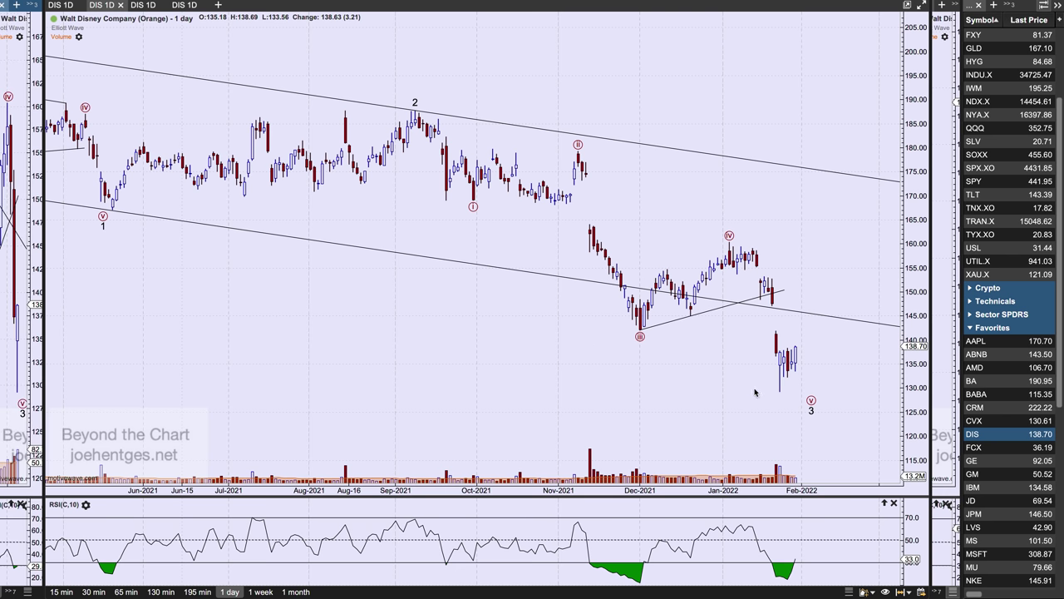
Close the bar data box, select the minute-degree wave 3 impulse, then show DIS Primary Analysis
{"action": "scroll", "coordinate": [755, 393], "scroll_direction": "down", "scroll_amount": 2}
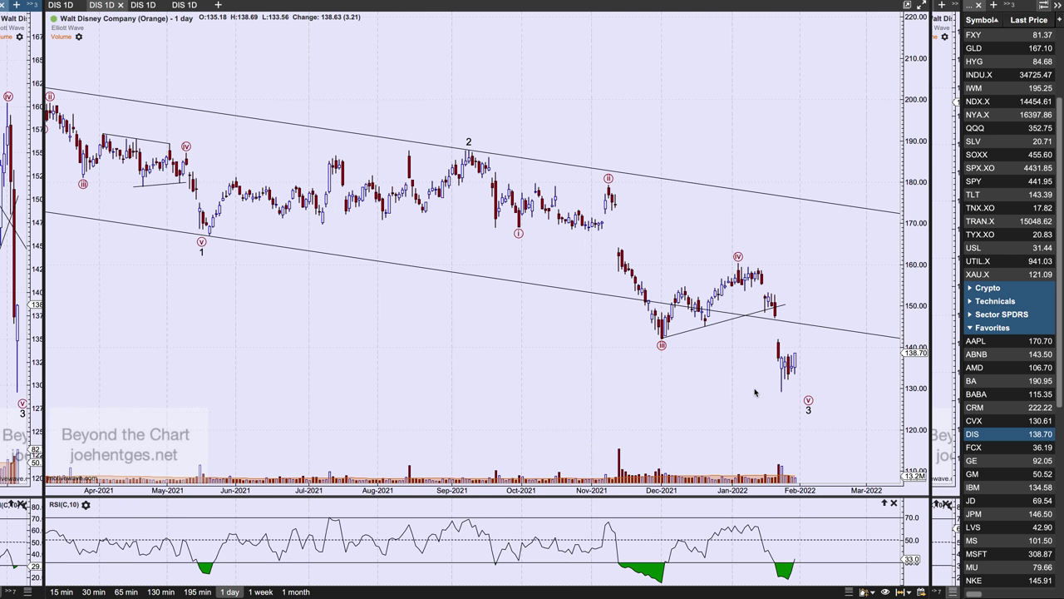
{"action": "left_click", "coordinate": [791, 370]}
{"action": "mouse_move", "coordinate": [809, 404]}
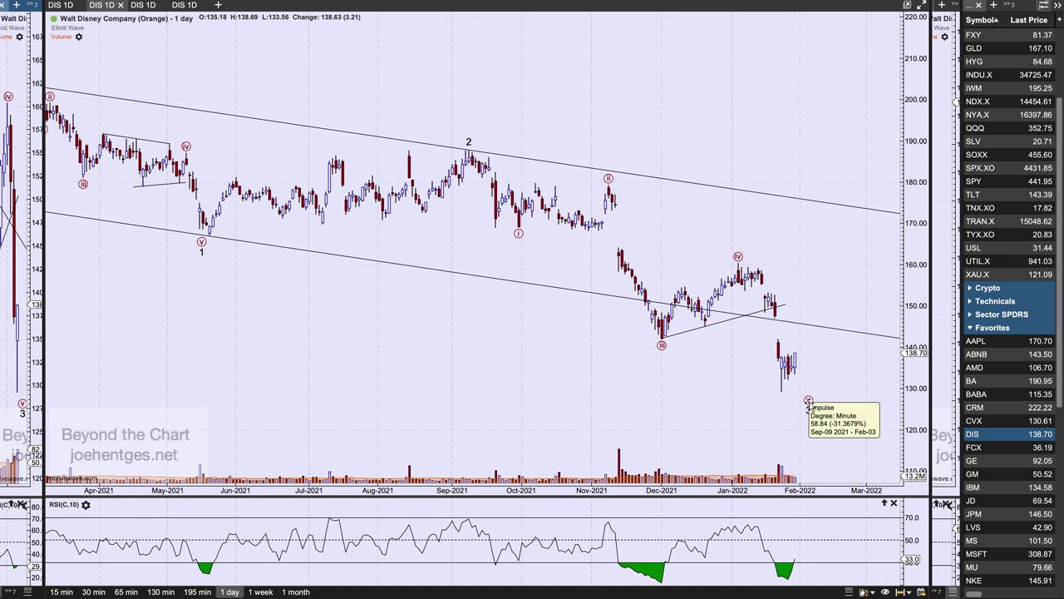
{"action": "left_click", "coordinate": [809, 404]}
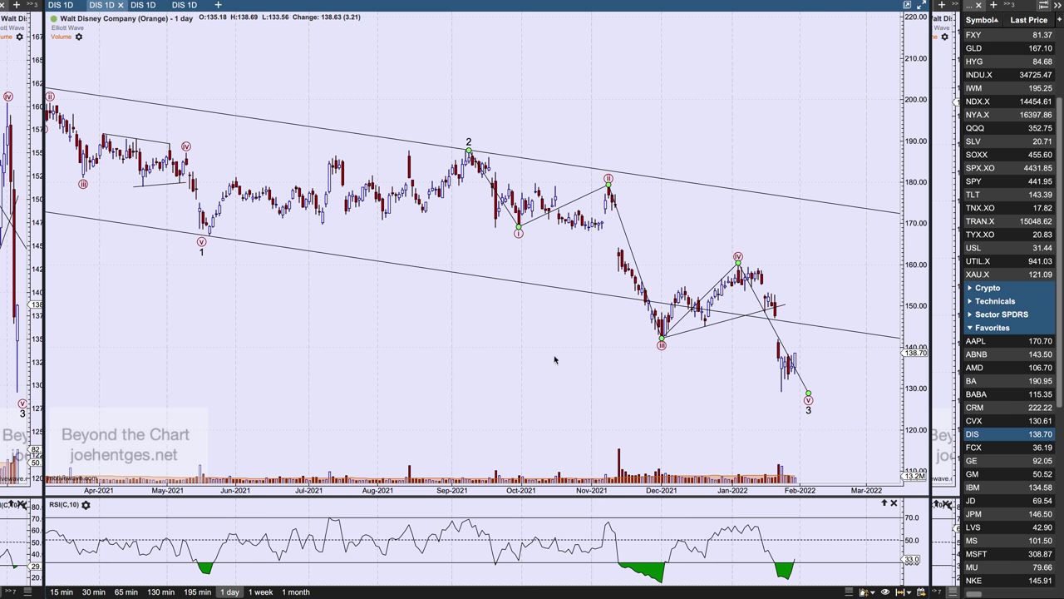
{"action": "left_click", "coordinate": [68, 6]}
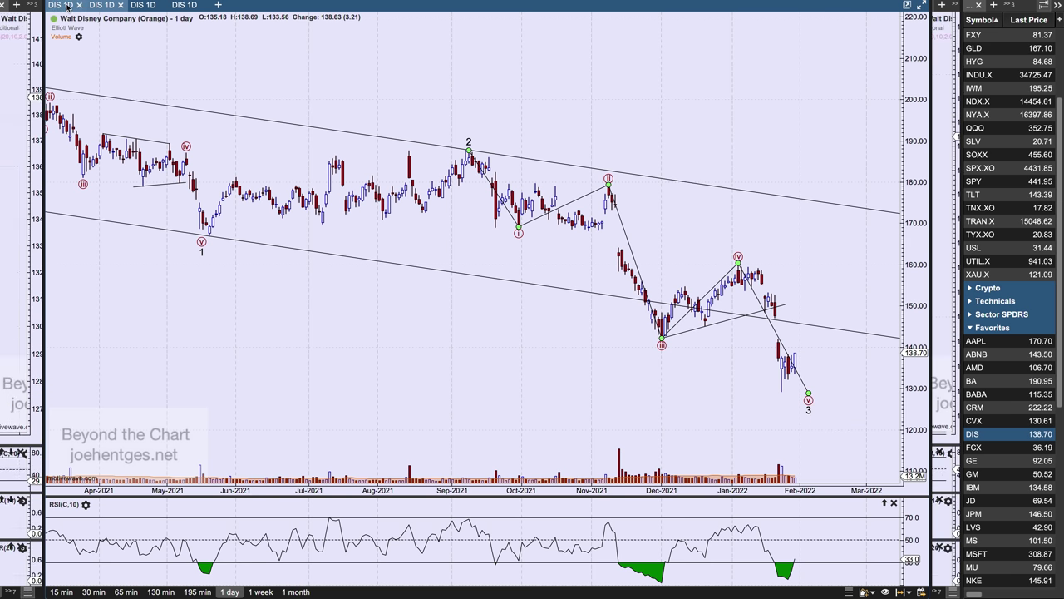
{"action": "scroll", "coordinate": [615, 281], "scroll_direction": "down", "scroll_amount": 3}
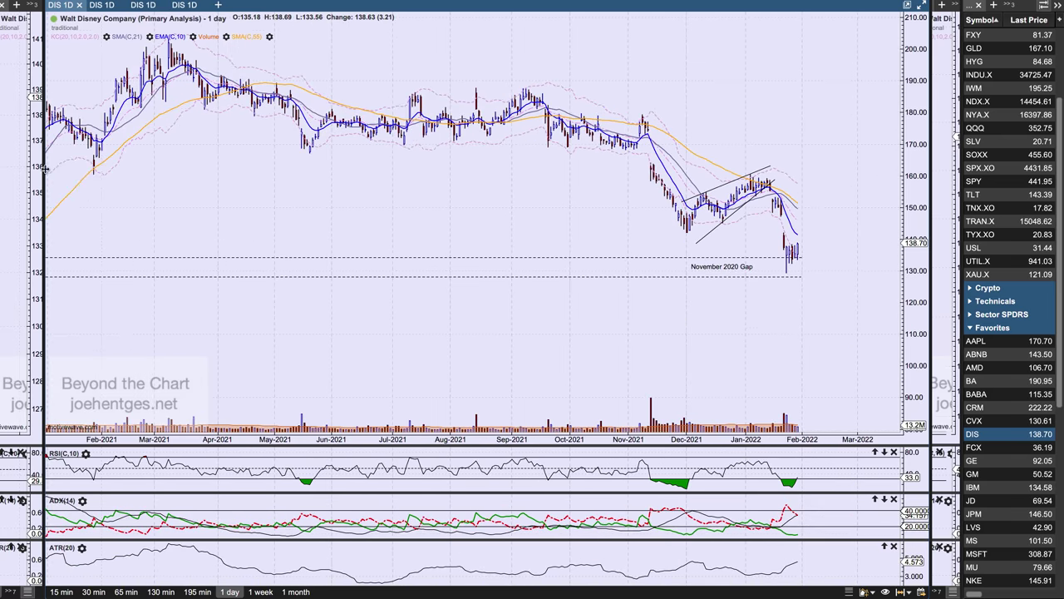
{"action": "left_click_drag", "start_coordinate": [45, 170], "coordinate": [580, 215]}
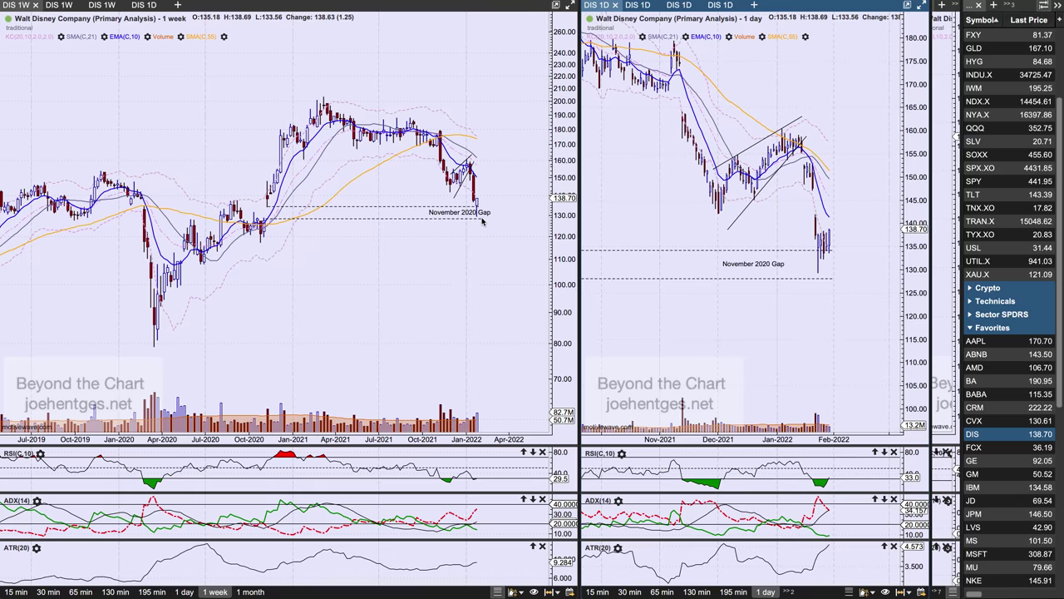
{"action": "mouse_move", "coordinate": [266, 224]}
{"action": "mouse_move", "coordinate": [268, 197]}
{"action": "left_click_drag", "start_coordinate": [580, 259], "coordinate": [70, 378]}
{"action": "scroll", "coordinate": [732, 313], "scroll_direction": "up", "scroll_amount": 3}
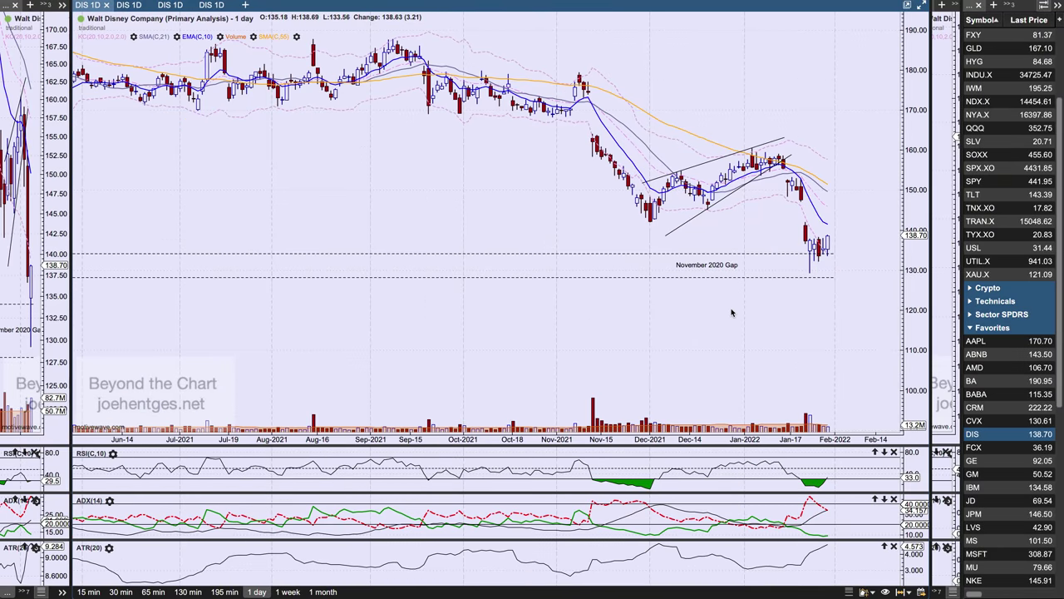
{"action": "scroll", "coordinate": [732, 312], "scroll_direction": "right", "scroll_amount": 3}
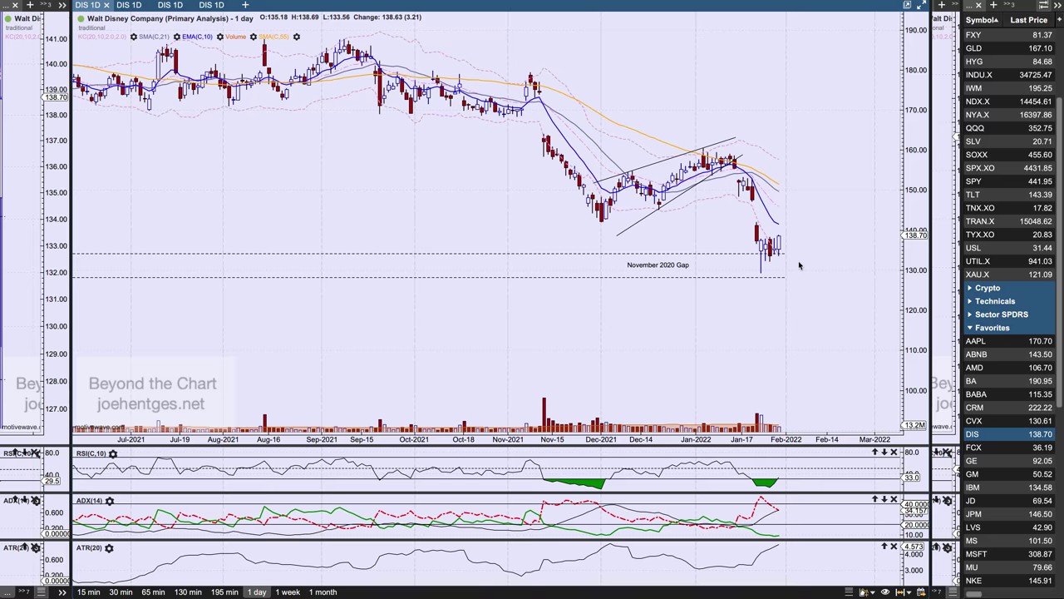